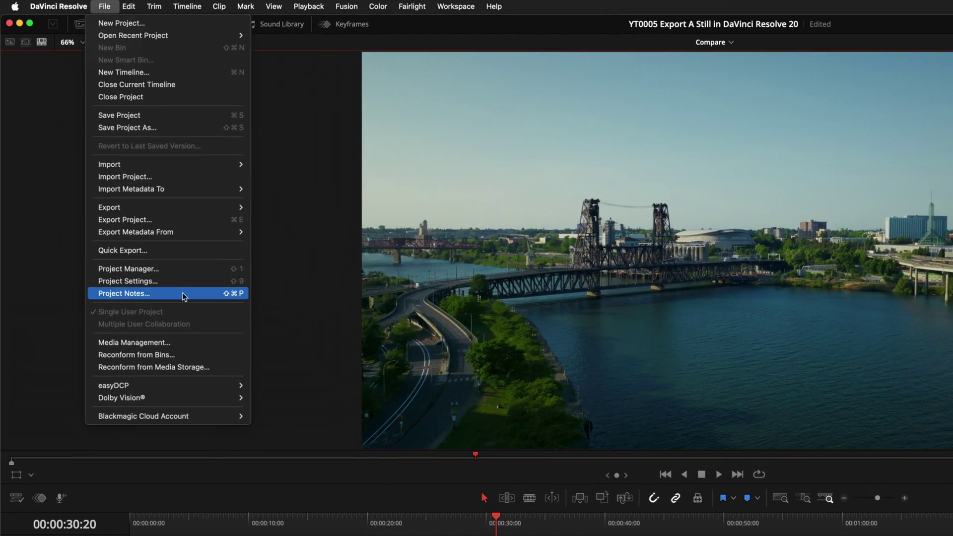
# Step: Write the project brief in Project Notes, then bring up Keyboard Customization
pyautogui.click(183, 296)
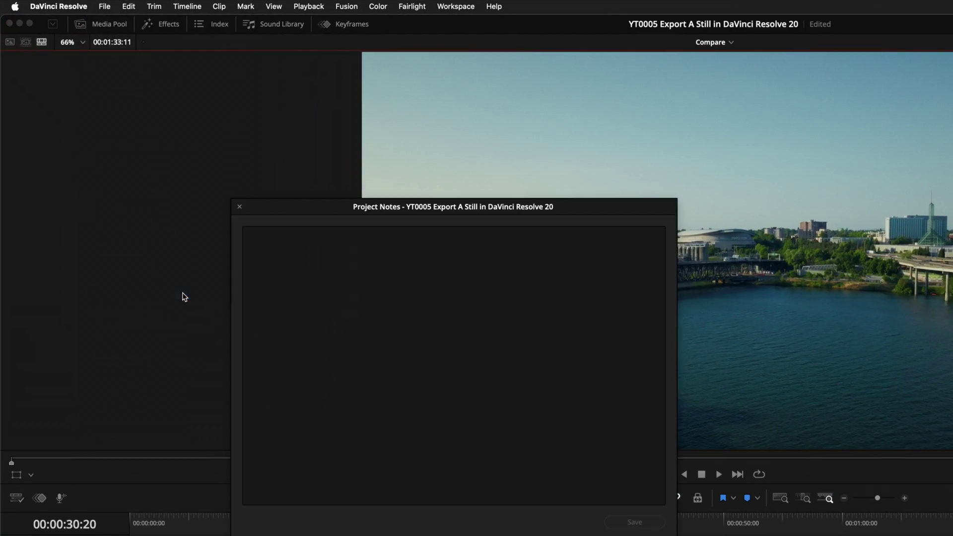
pyautogui.click(333, 286)
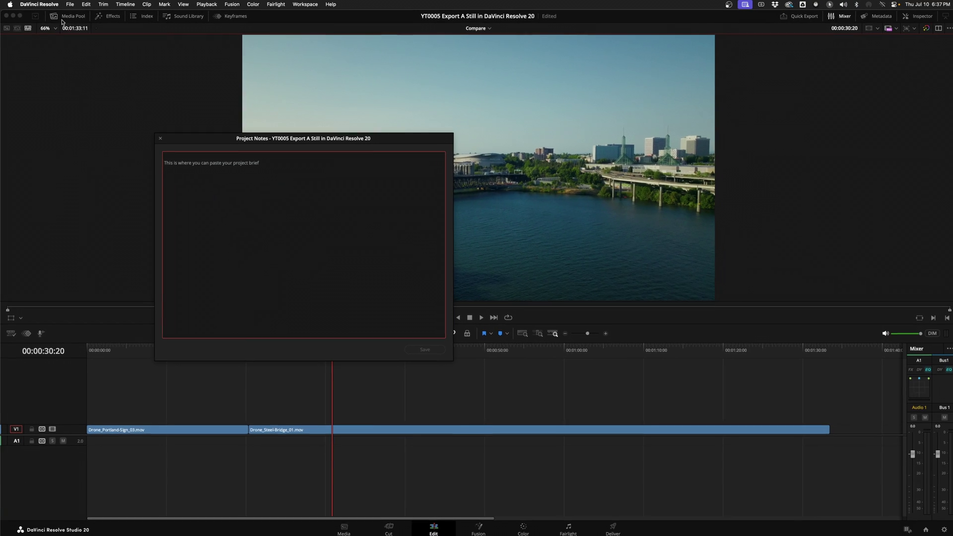
pyautogui.click(59, 6)
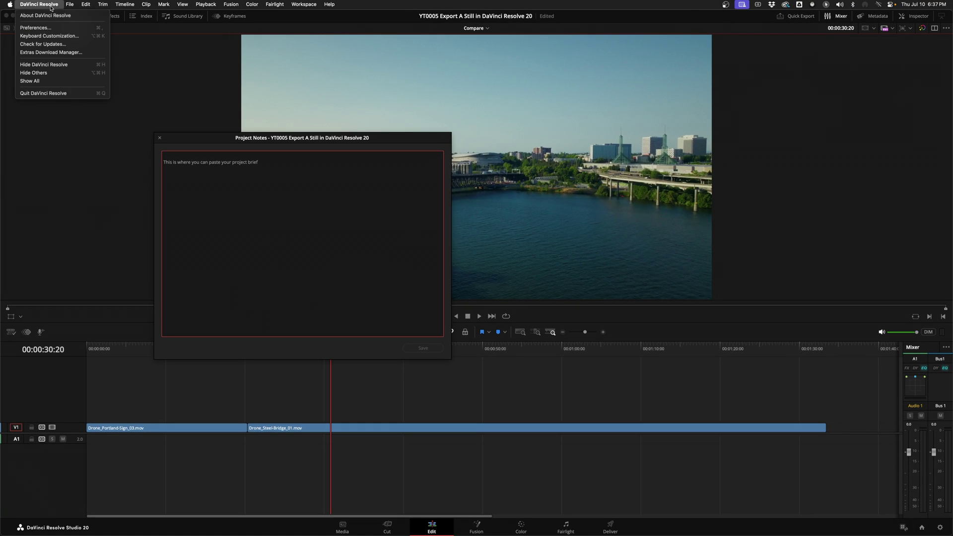
pyautogui.click(58, 36)
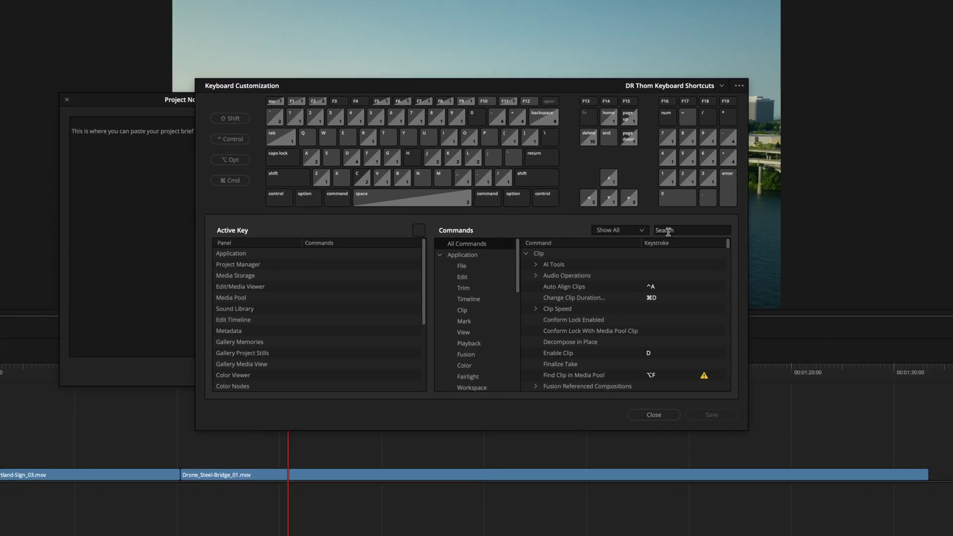
# Step: Search the shortcuts for 'notes' and append the chosen transcript passage as a Transcription clip
pyautogui.write('notes')
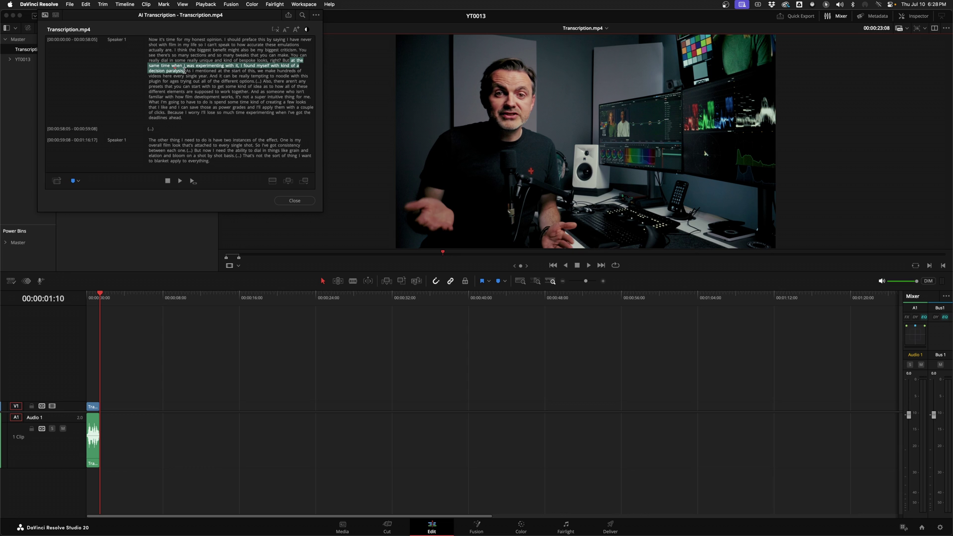
pyautogui.click(304, 184)
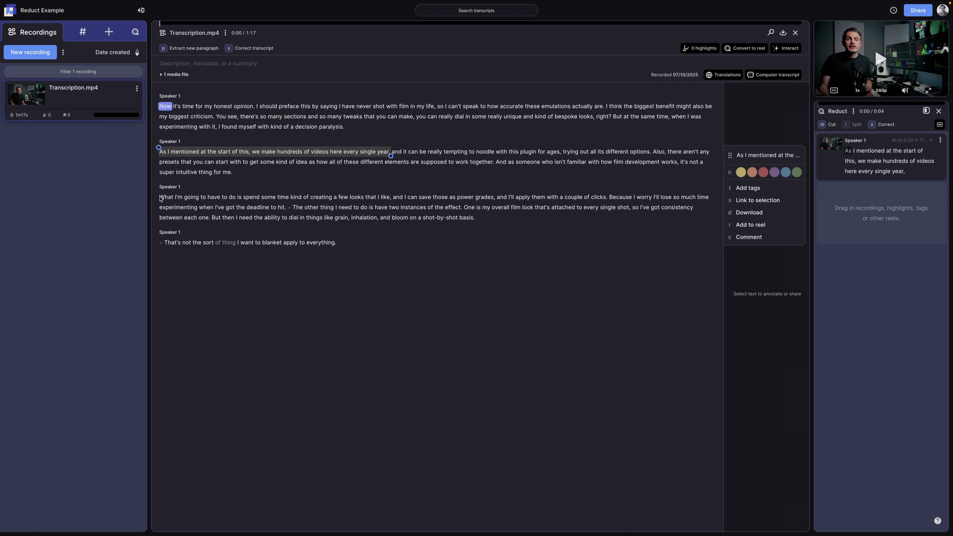
pyautogui.moveTo(159, 197); pyautogui.dragTo(287, 208)
# Step: Add the 'What I'm going to have to do' passage to the Reduct reel
pyautogui.press('r')
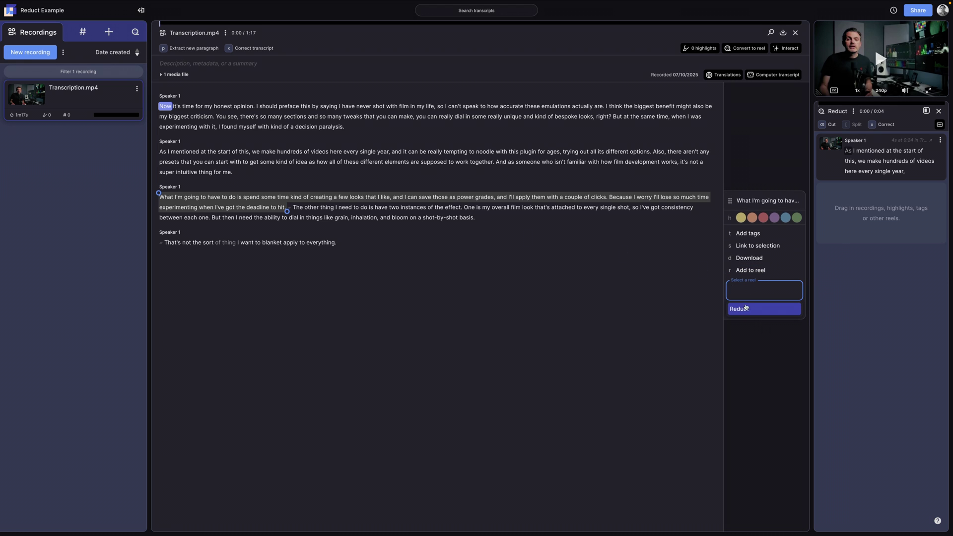
pyautogui.press('Return')
pyautogui.click(598, 297)
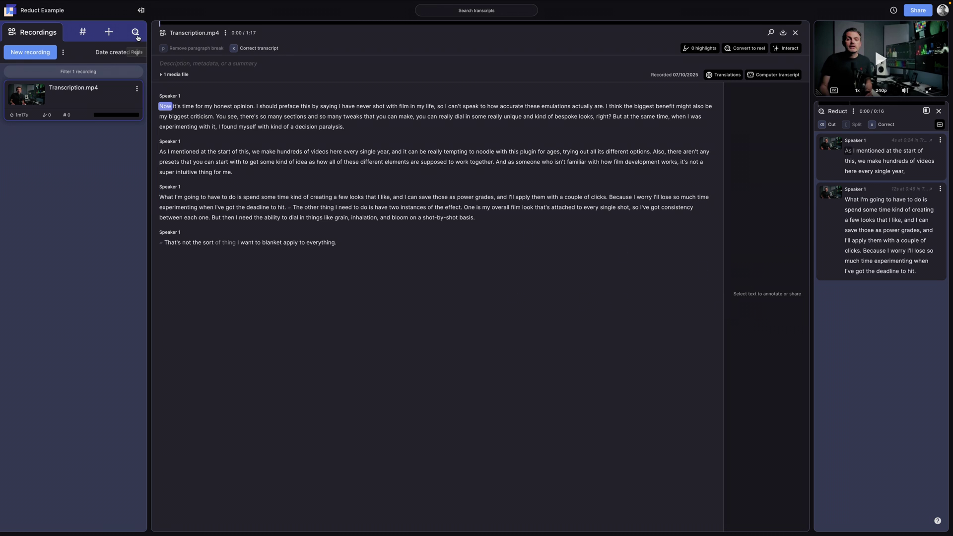
# Step: Open the Reduct reel from the Reels list and show its export options
pyautogui.click(135, 32)
pyautogui.click(61, 90)
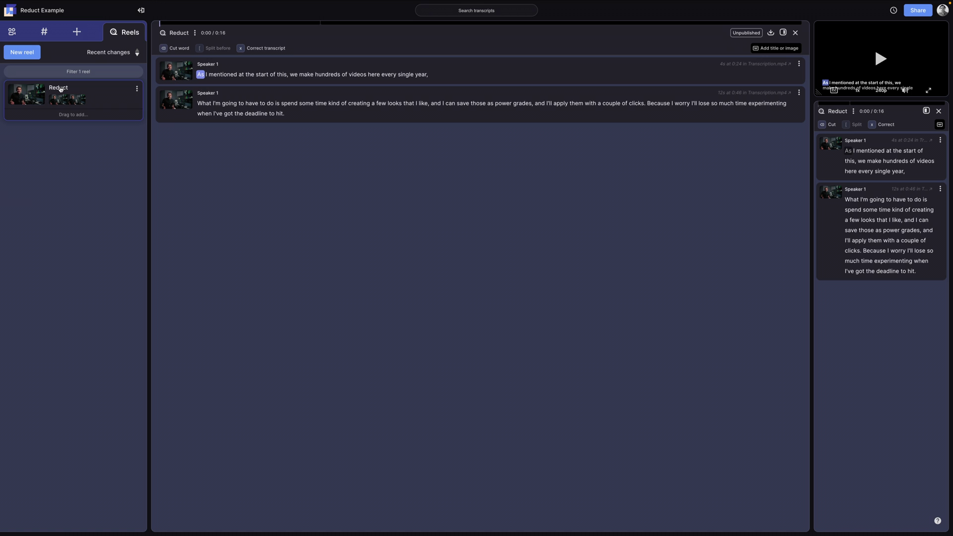
pyautogui.click(770, 32)
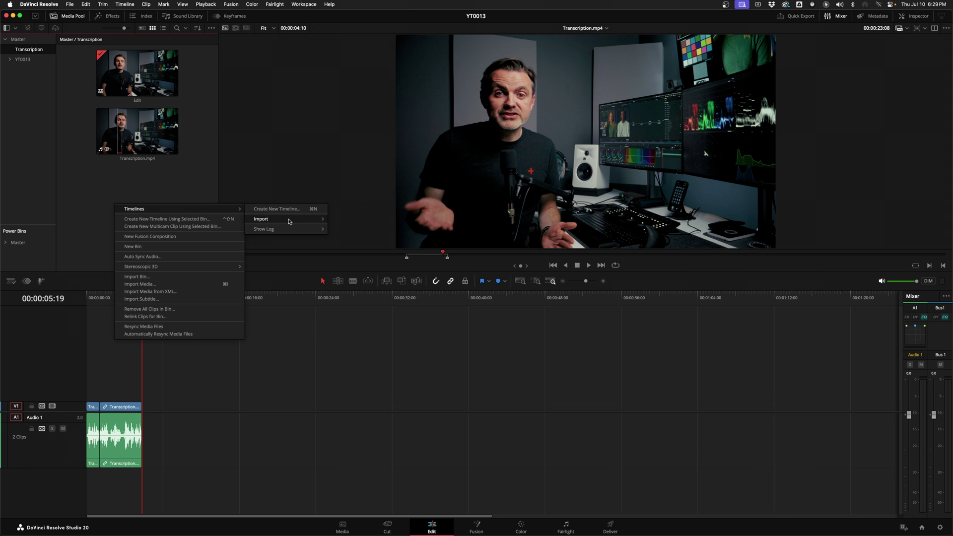
# Step: Import the exported Reduct FCPXML as a timeline and confirm Load XML
pyautogui.click(340, 222)
pyautogui.click(676, 418)
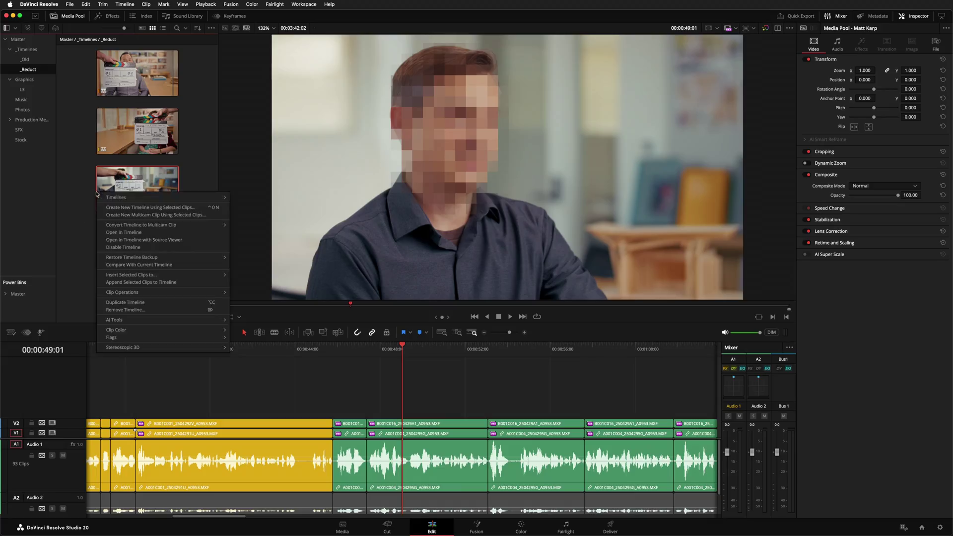
# Step: Set a clip colour on the timeline in the Media Pool, then zoom out to the whole edit
pyautogui.moveTo(159, 330)
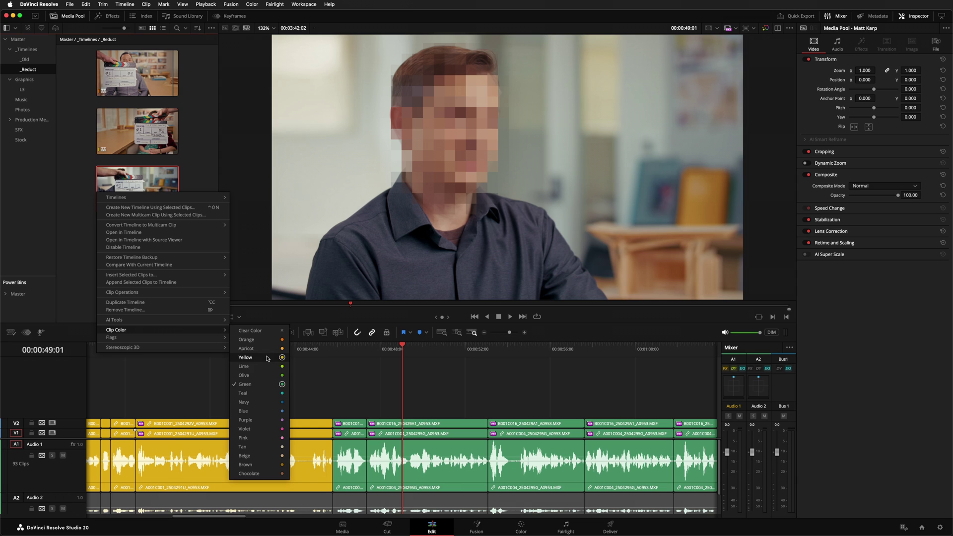
pyautogui.click(325, 382)
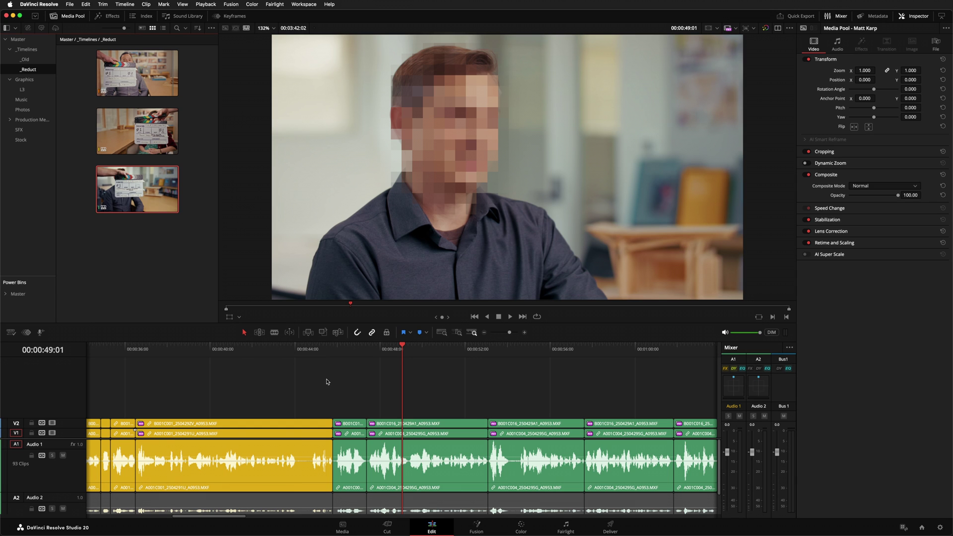
pyautogui.hotkey('shift', 'z')
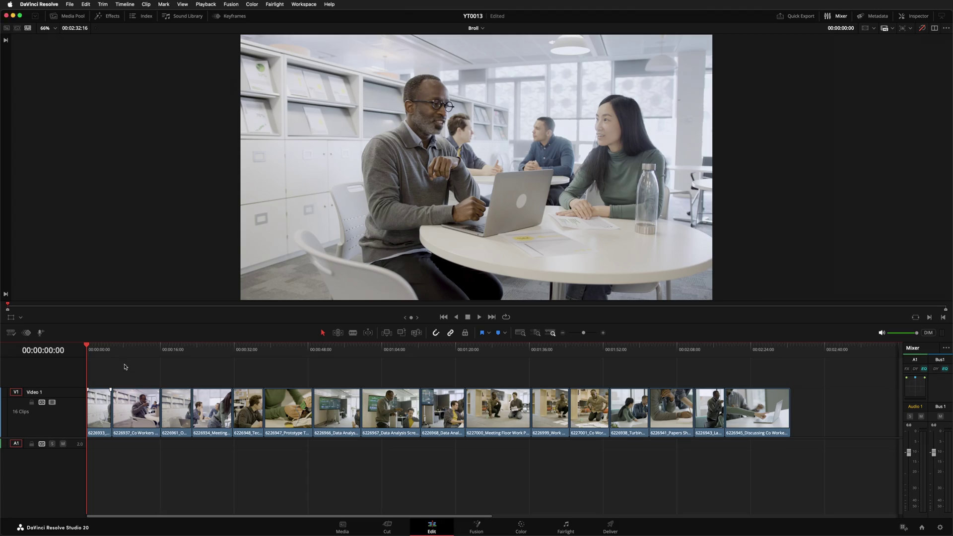
# Step: Add a marker named 'Meeting boss at desk' at the start of the Broll timeline
pyautogui.moveTo(103, 355)
pyautogui.mouseDown()
pyautogui.moveTo(450, 350)
pyautogui.moveTo(86, 351)
pyautogui.mouseUp()
pyautogui.press('m')
pyautogui.press('m')
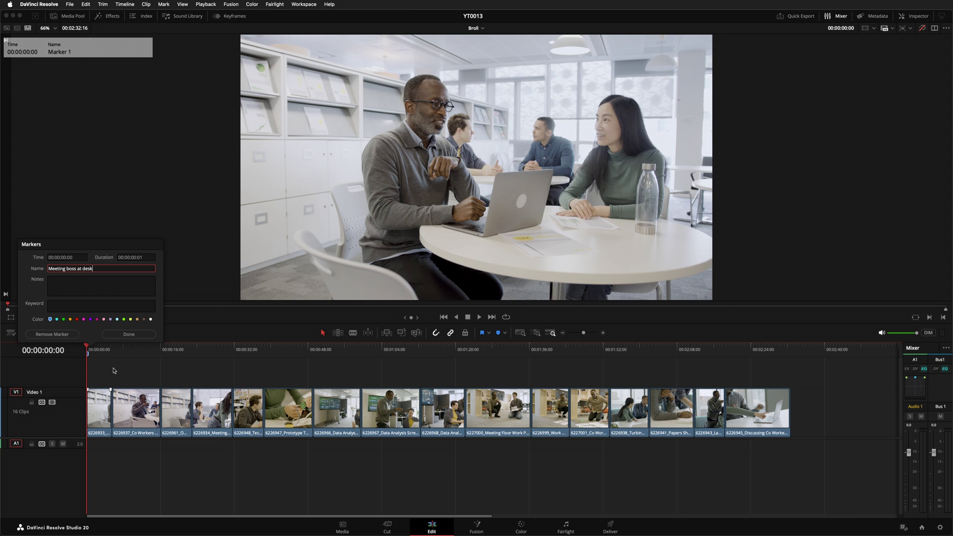
pyautogui.press('Return')
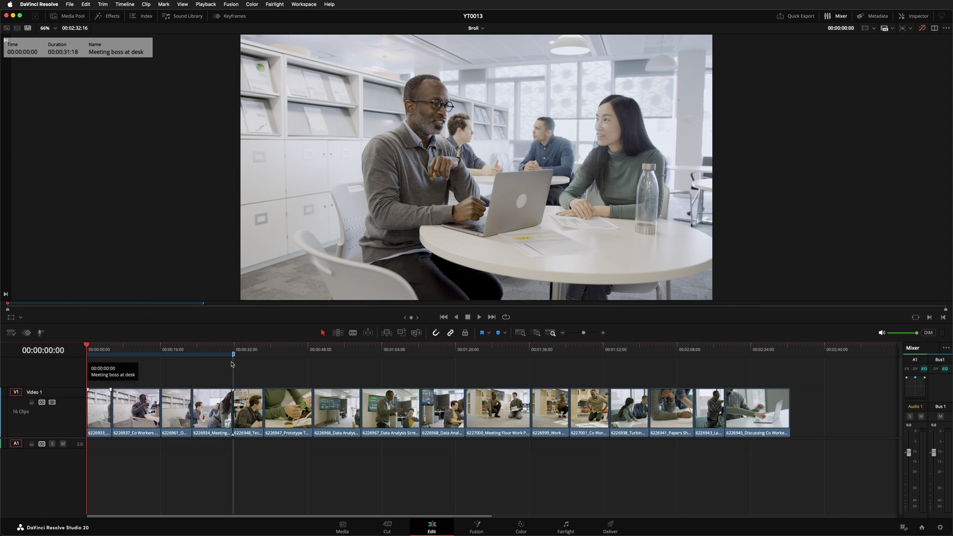
# Step: Add a 'Circuit' marker at 00:00:31:18
pyautogui.click(232, 351)
pyautogui.press('m')
pyautogui.press('m')
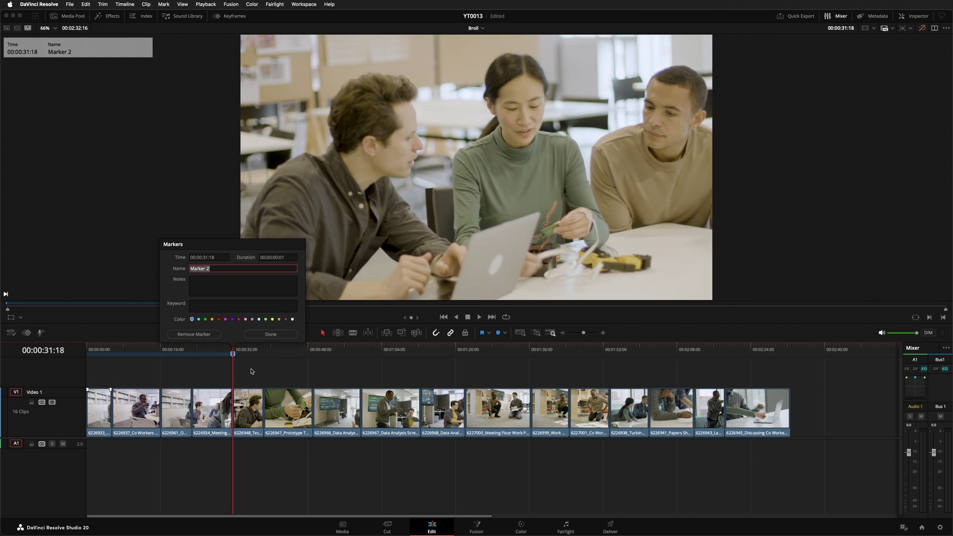
pyautogui.click(271, 335)
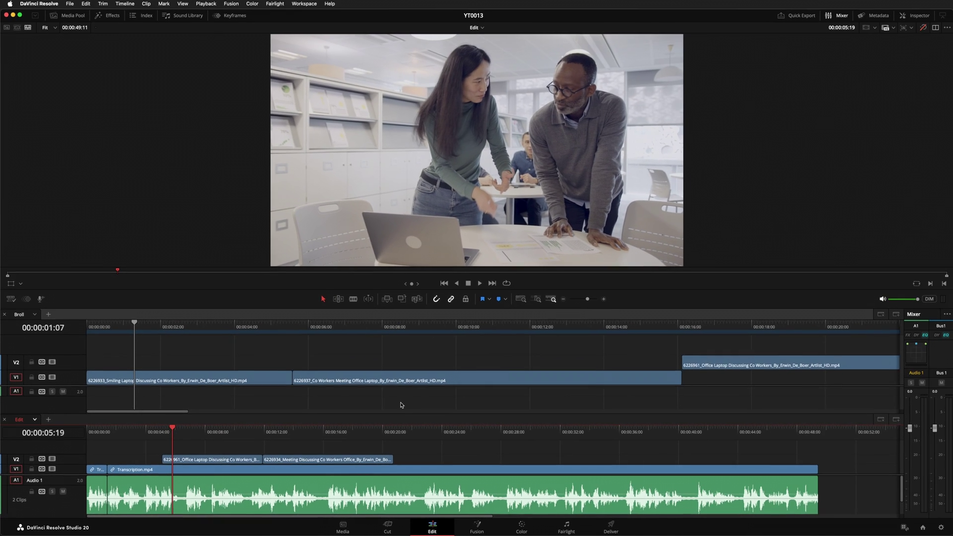
# Step: Place the Meeting Floor Work Plan Papers shot on Edit V2, trim its tail, and lift its source to Broll V2
pyautogui.moveTo(158, 412); pyautogui.dragTo(544, 423)
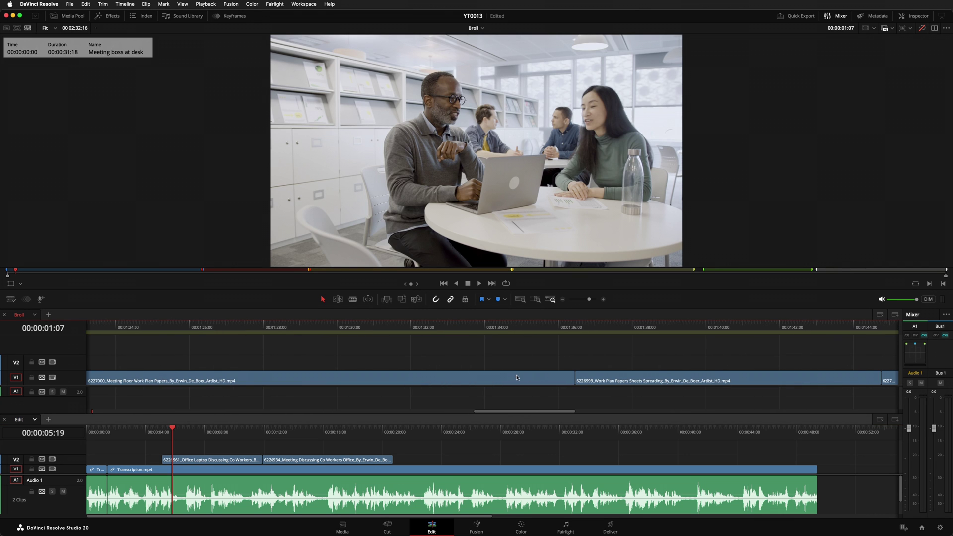
pyautogui.moveTo(517, 378); pyautogui.dragTo(478, 461)
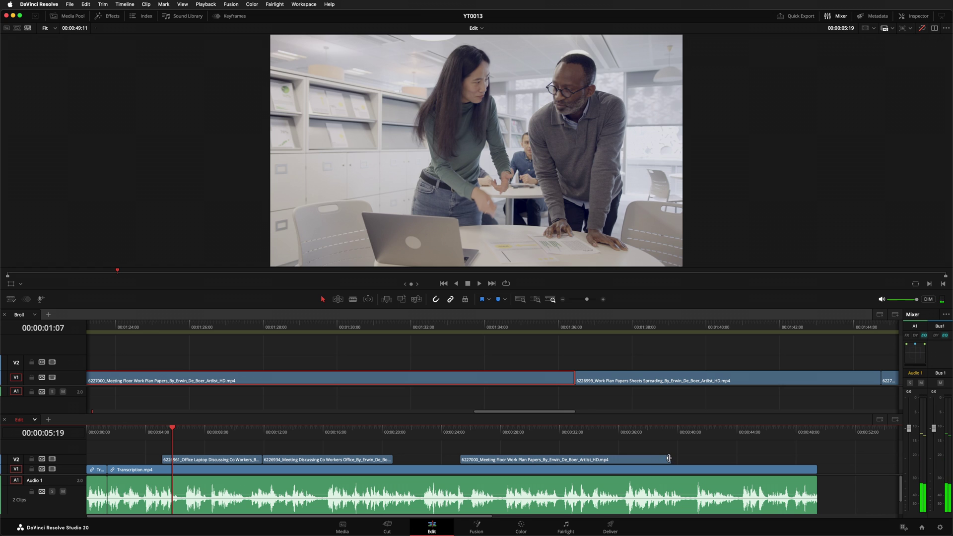
pyautogui.moveTo(668, 458); pyautogui.dragTo(589, 459)
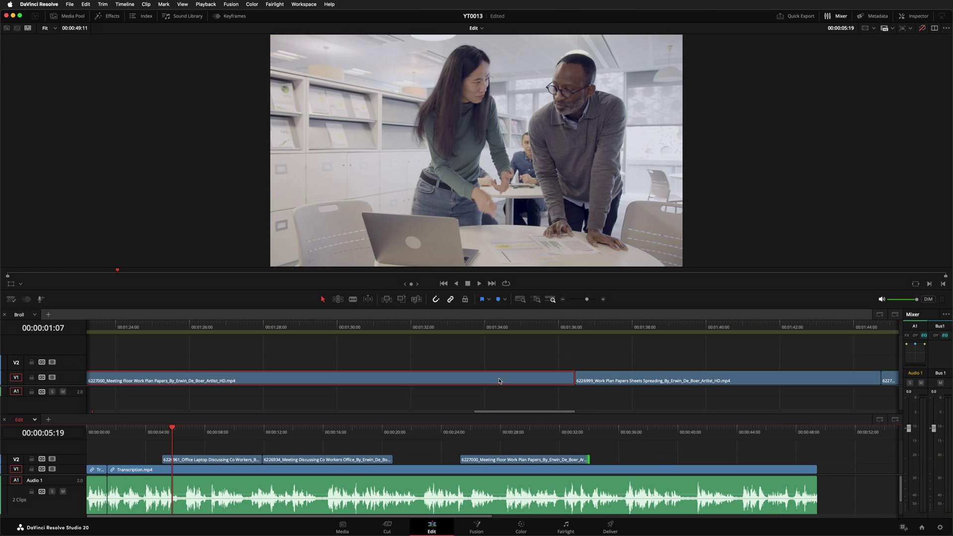
pyautogui.moveTo(500, 381); pyautogui.dragTo(500, 369)
# Step: Add the Co Workers Meeting Office Sheets shot to Edit V2, shorten it, and zoom Broll out
pyautogui.hscroll(5, 628, 369)
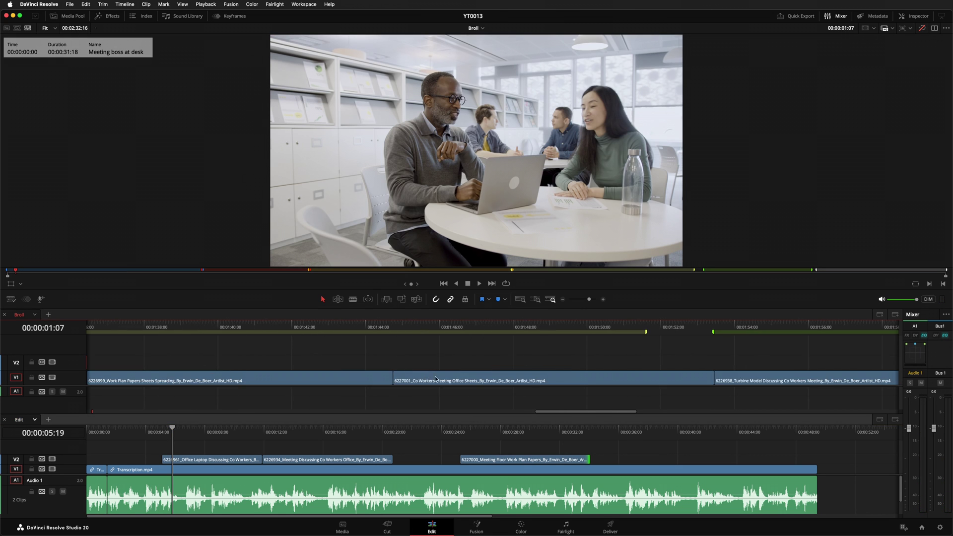
pyautogui.moveTo(595, 379); pyautogui.dragTo(592, 460)
pyautogui.moveTo(714, 459); pyautogui.dragTo(643, 459)
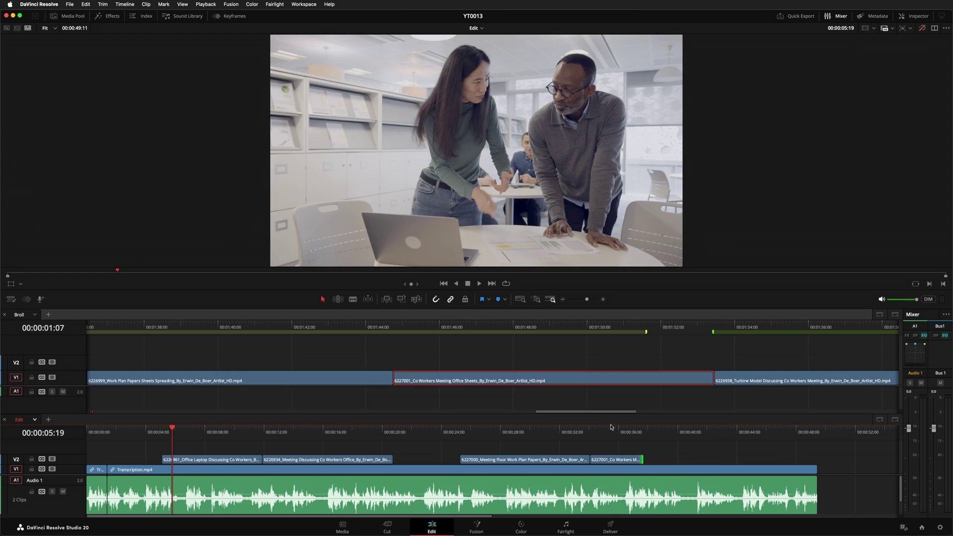
pyautogui.click(611, 430)
pyautogui.moveTo(595, 381); pyautogui.dragTo(596, 358)
pyautogui.click(597, 349)
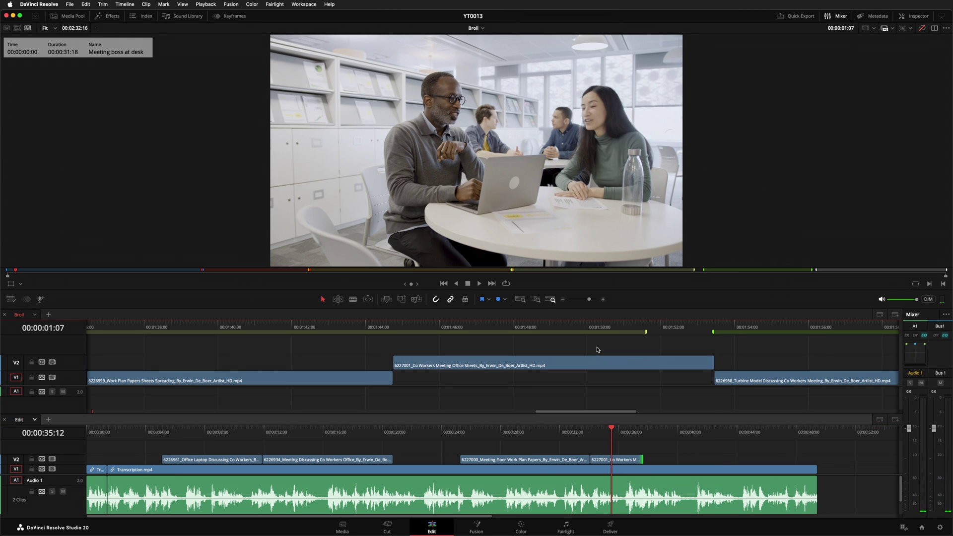
pyautogui.hotkey('shift', 'z')
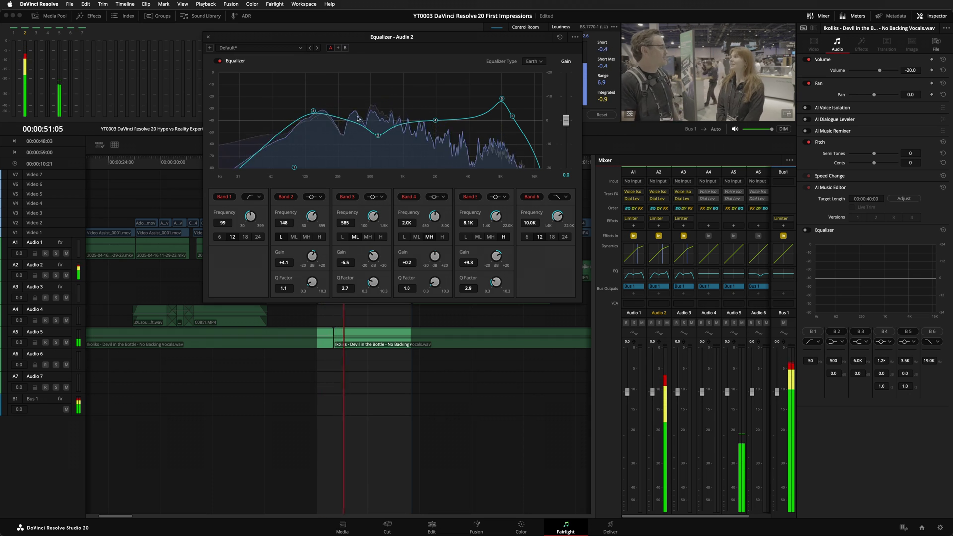
# Step: Close the Audio 2 EQ, open Audio 5's EQ and lower Band 4 gain slightly
pyautogui.click(208, 38)
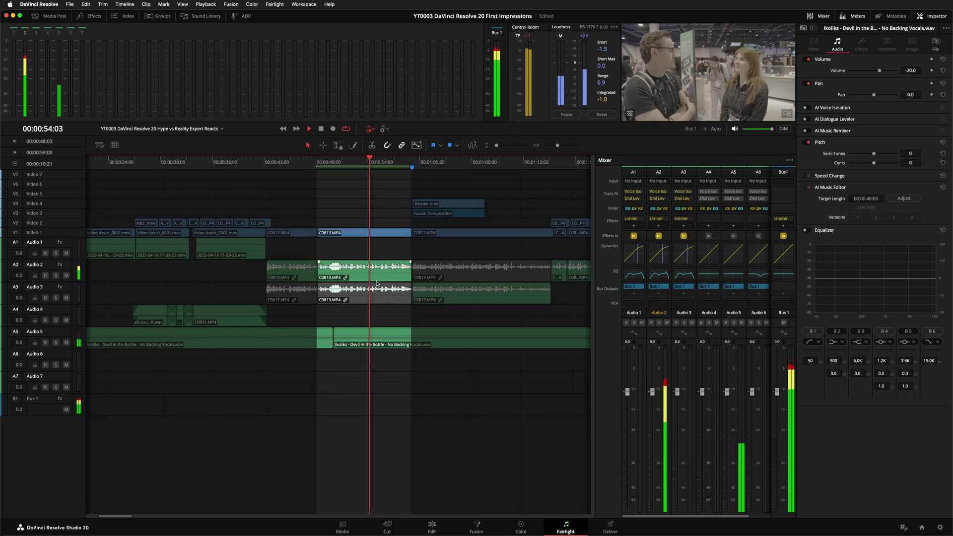
pyautogui.doubleClick(733, 275)
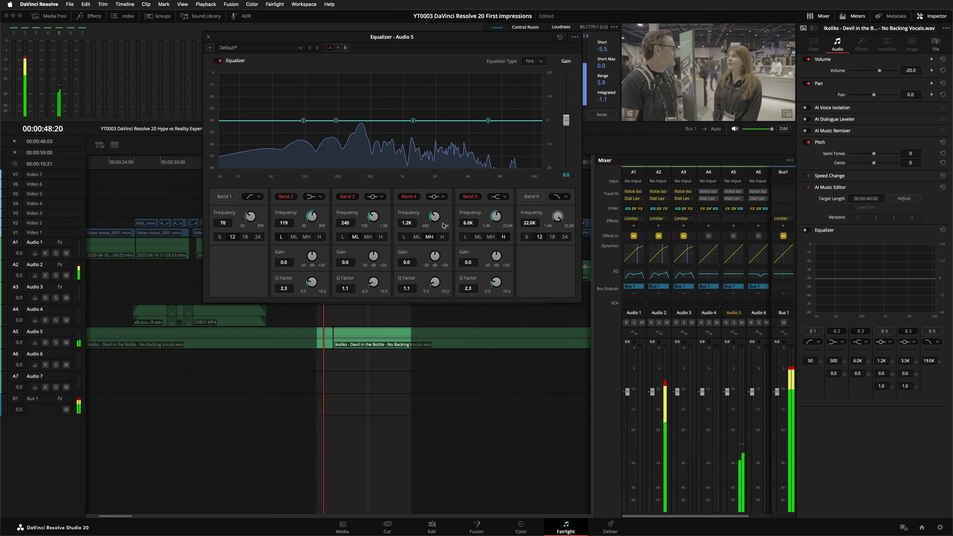
pyautogui.moveTo(434, 251); pyautogui.dragTo(416, 256)
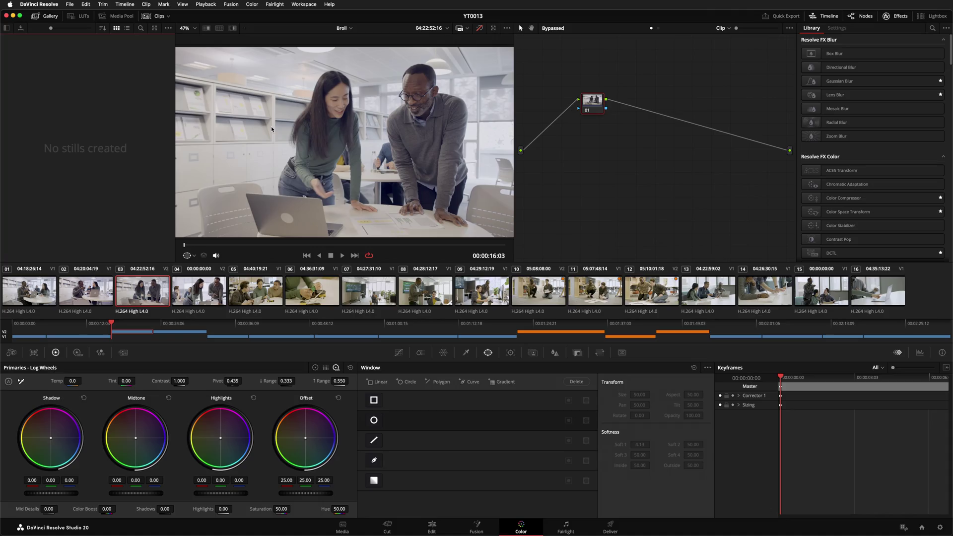
# Step: Grab a still of the current frame and wipe the shot against still 2.1.1
pyautogui.rightClick(271, 129)
pyautogui.click(287, 134)
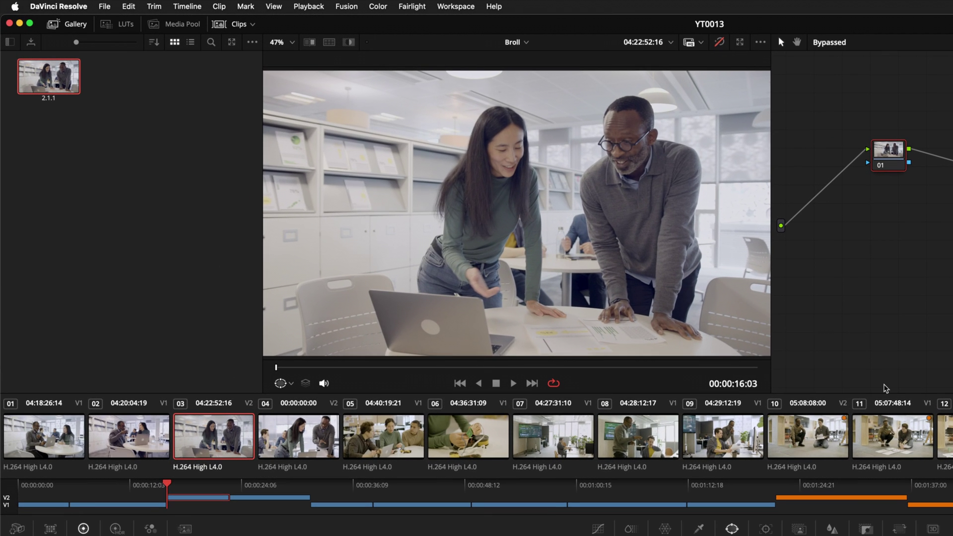
pyautogui.doubleClick(49, 77)
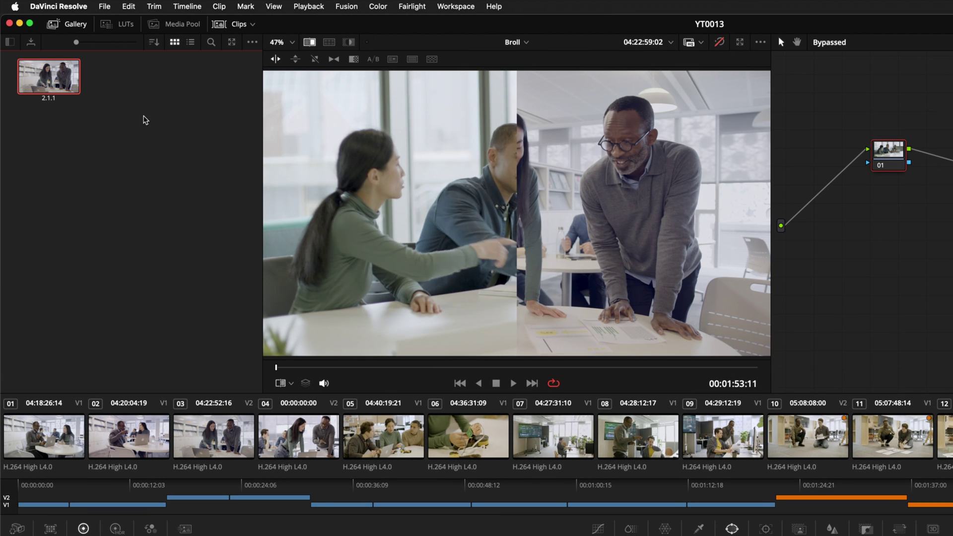
pyautogui.moveTo(516, 203); pyautogui.dragTo(547, 210)
# Step: Turn on split screen in Selected Clips mode, comparing clips 04 and 05
pyautogui.click(329, 43)
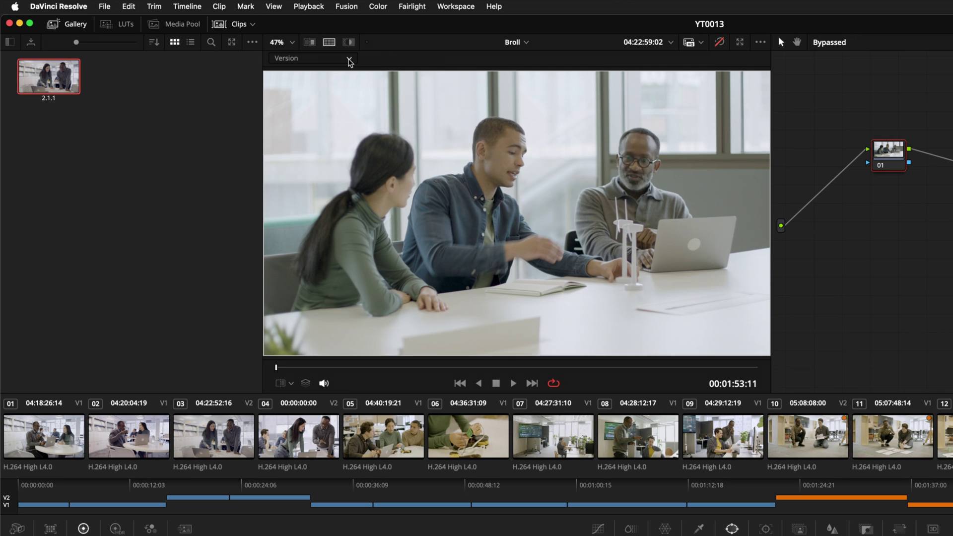
pyautogui.click(349, 60)
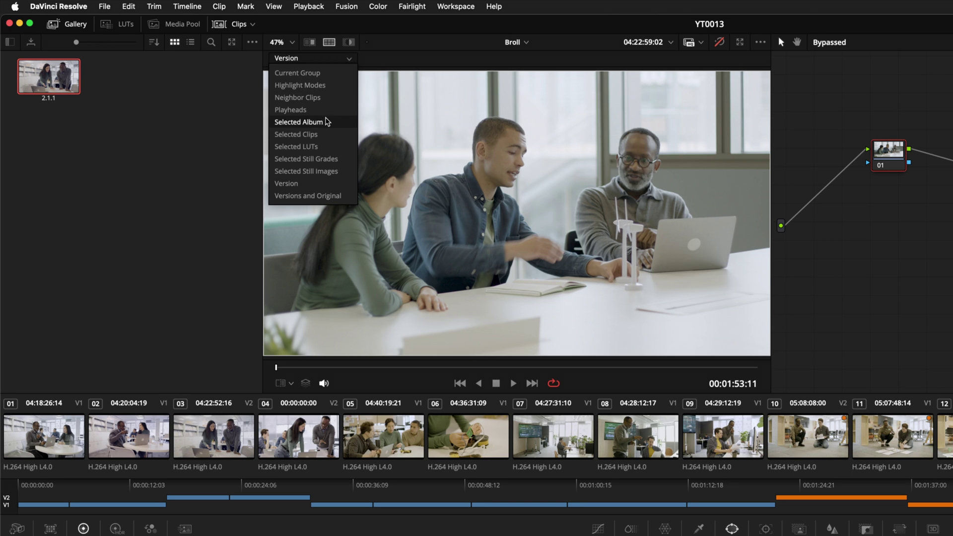
pyautogui.click(323, 136)
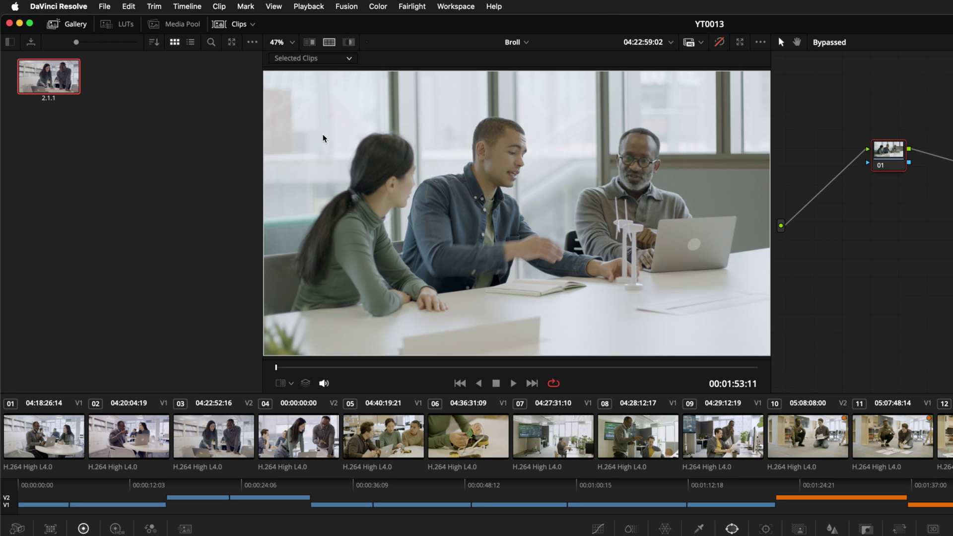
pyautogui.keyDown('super'); pyautogui.click(289, 446); pyautogui.keyUp('super')
pyautogui.keyDown('super'); pyautogui.click(386, 445); pyautogui.keyUp('super')
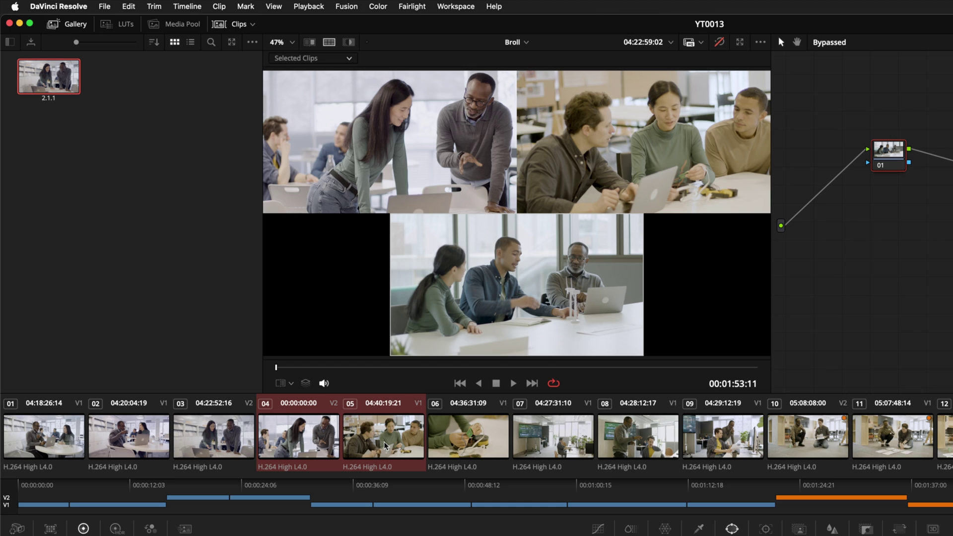
# Step: Switch split screen to Neighbor Clips, then to Selected Still Images
pyautogui.click(349, 60)
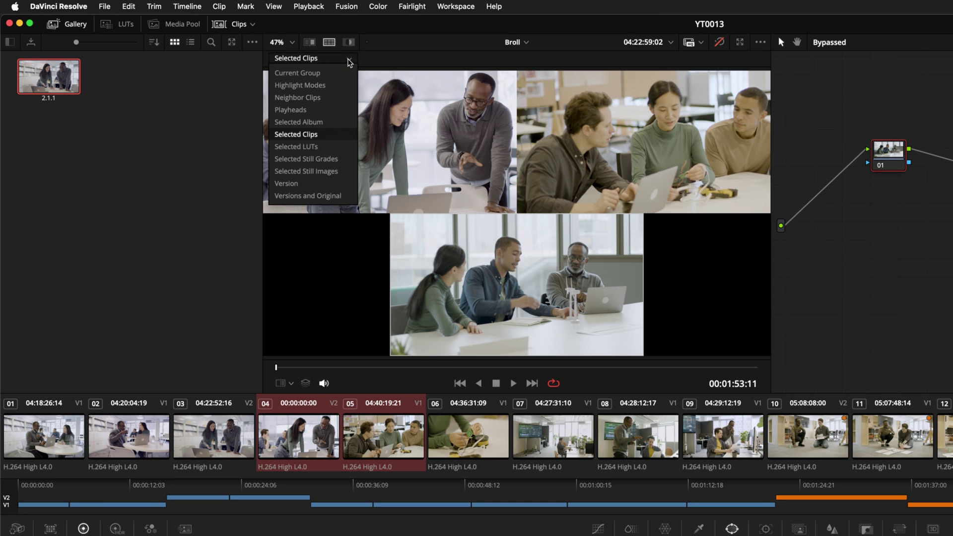
pyautogui.click(332, 98)
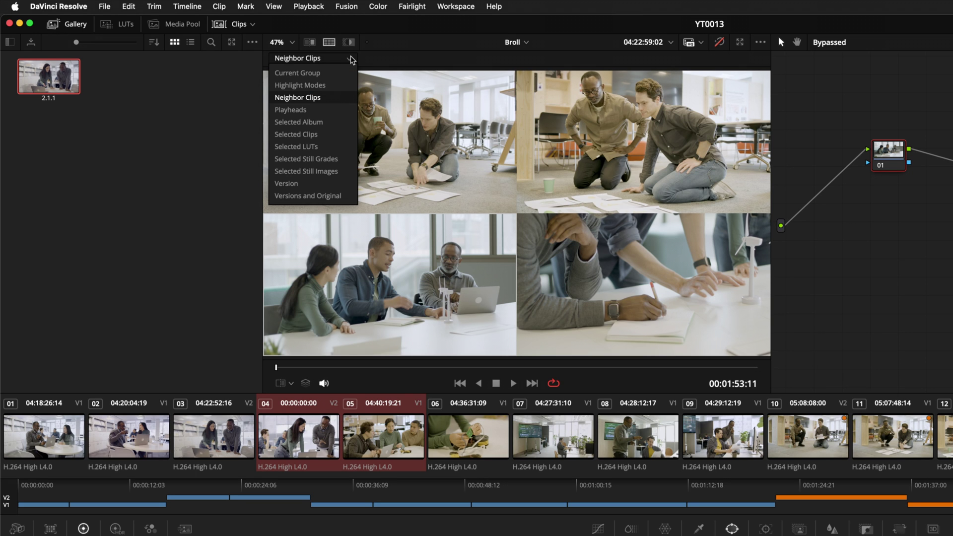
pyautogui.click(330, 171)
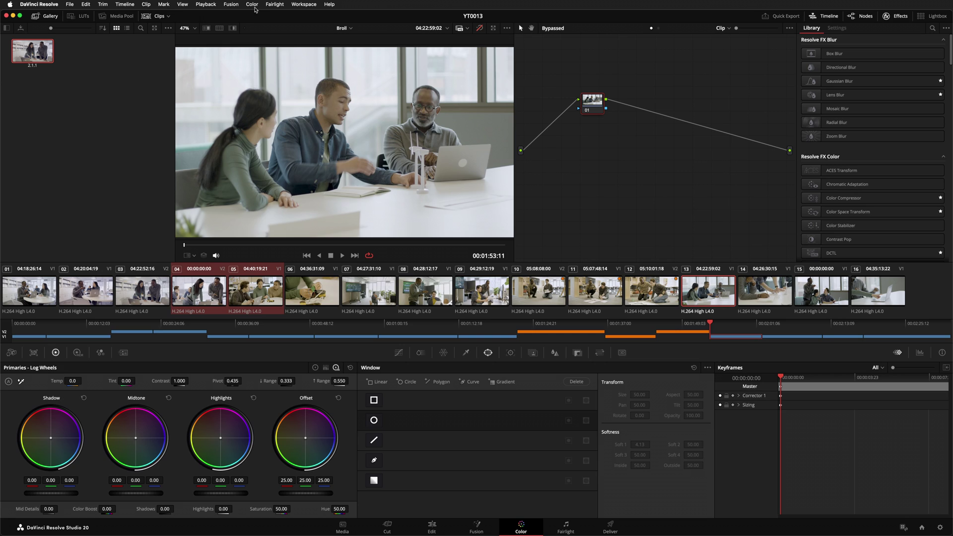
# Step: Change the active playhead to jump between clips 13 and 07, then find the Playhead A–D shortcuts
pyautogui.click(378, 6)
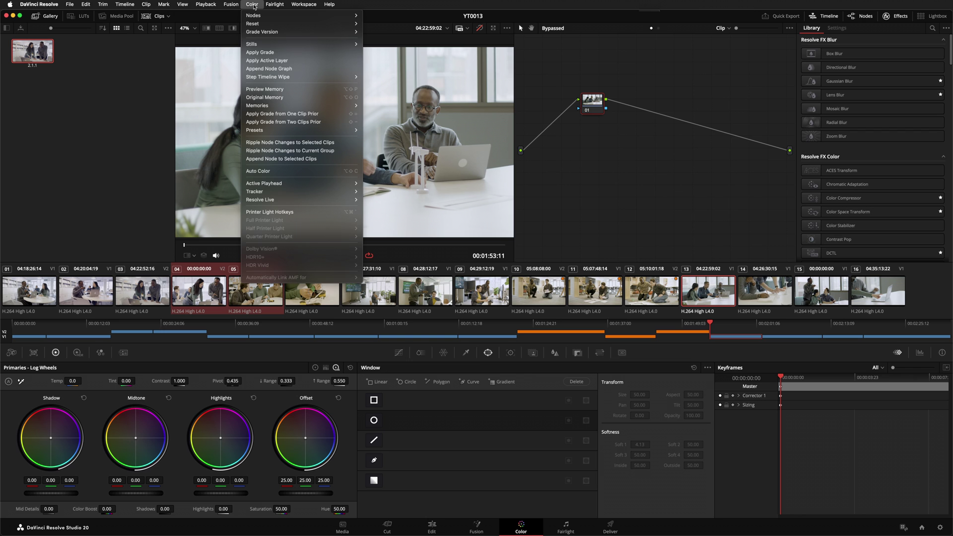
pyautogui.moveTo(337, 183)
pyautogui.click(373, 194)
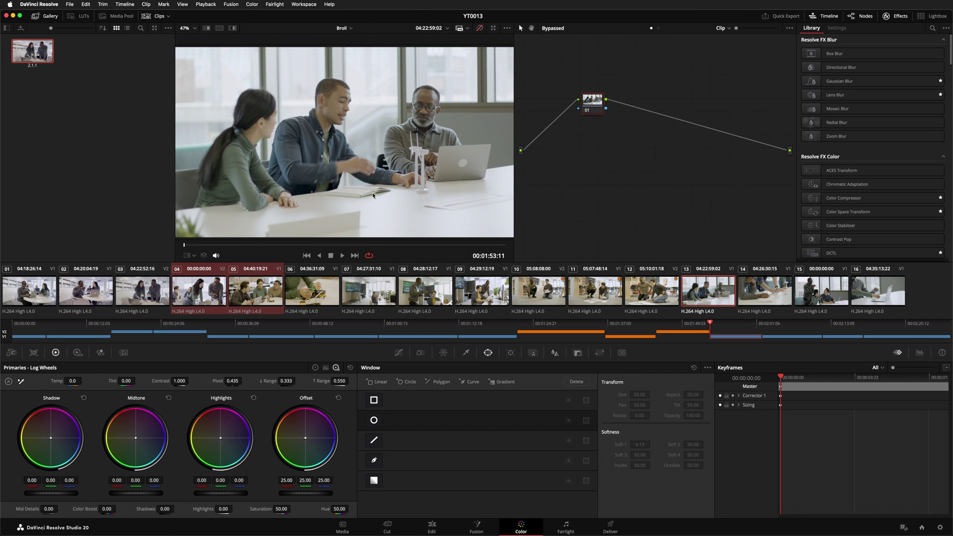
pyautogui.press('Up')
pyautogui.press('Up')
pyautogui.press('Up')
pyautogui.press('Up')
pyautogui.press('Up')
pyautogui.press('Up')
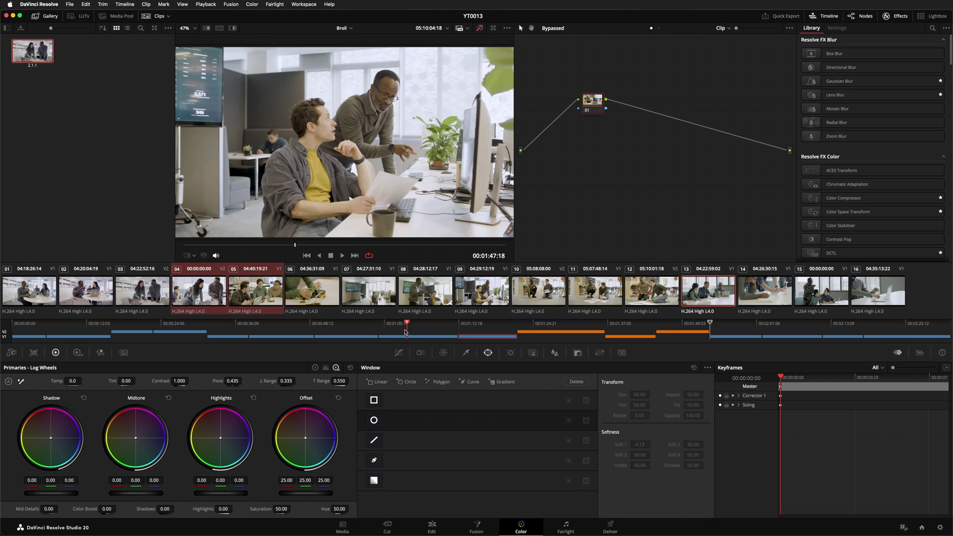
pyautogui.click(711, 323)
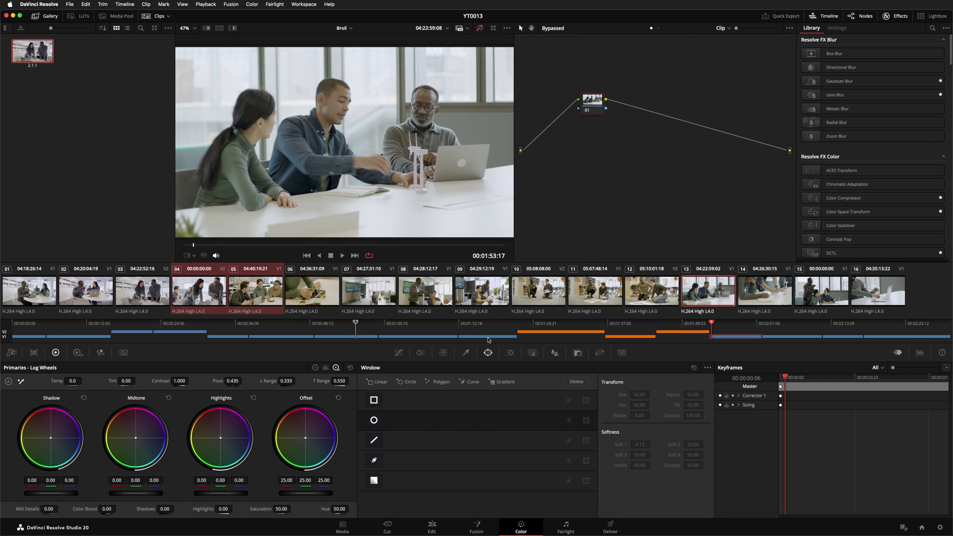
pyautogui.click(355, 324)
pyautogui.press('alt+super+k')
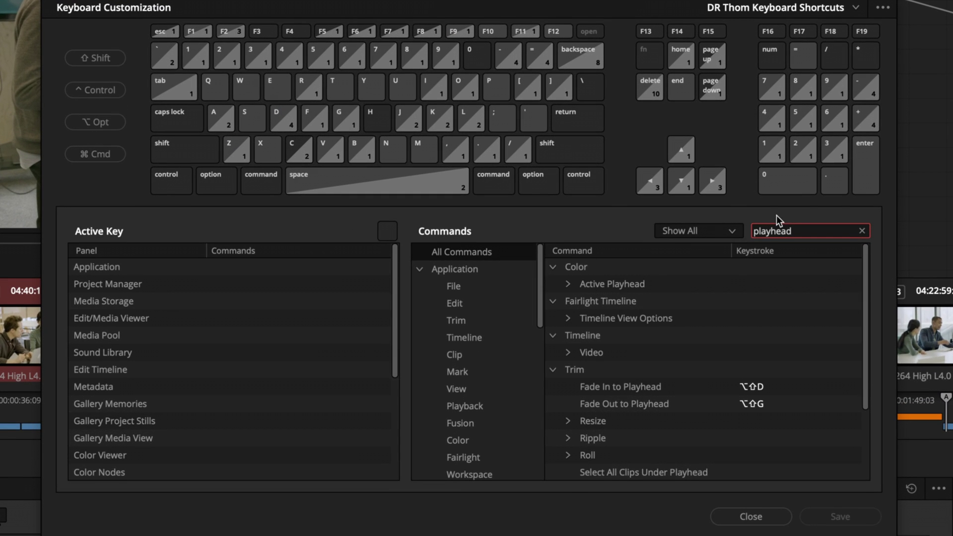
pyautogui.click(569, 284)
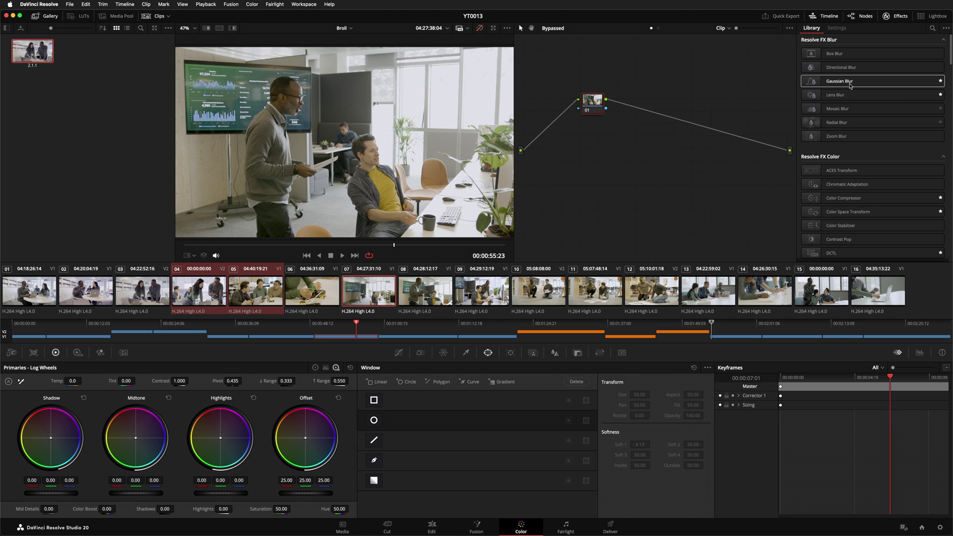
# Step: Show the Lightbox with enlarged thumbnails, filtered to Orange clip colour to leave three floor-work shots
pyautogui.click(929, 18)
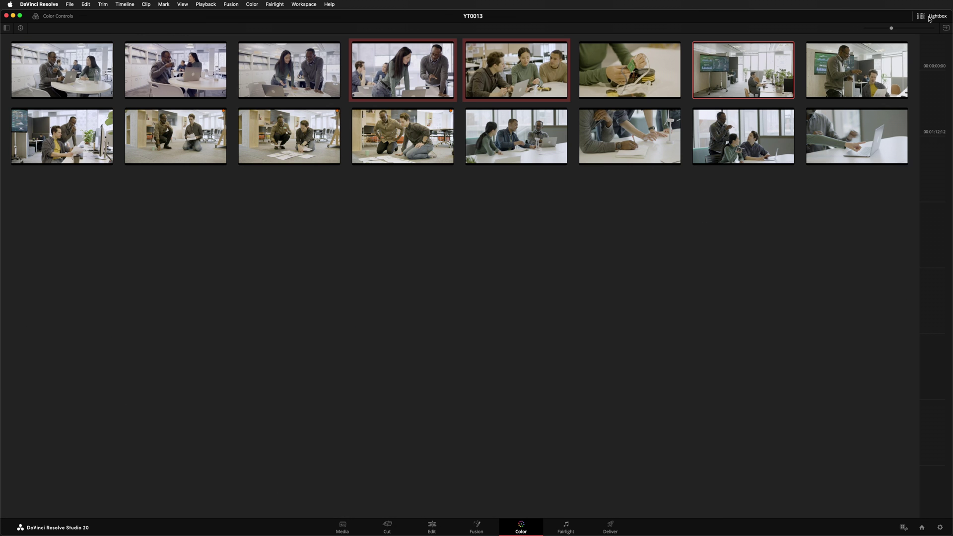
pyautogui.moveTo(892, 27); pyautogui.dragTo(906, 28)
pyautogui.click(7, 27)
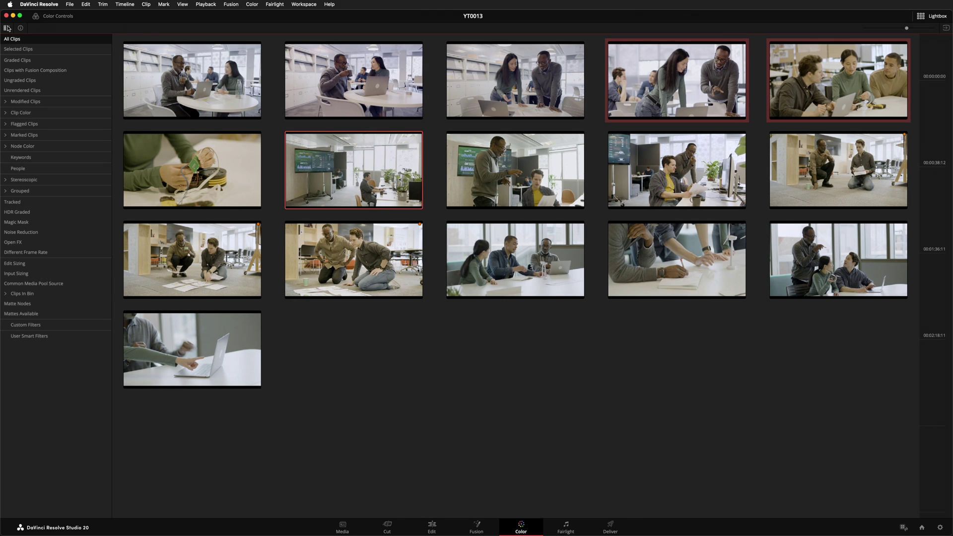
pyautogui.click(6, 112)
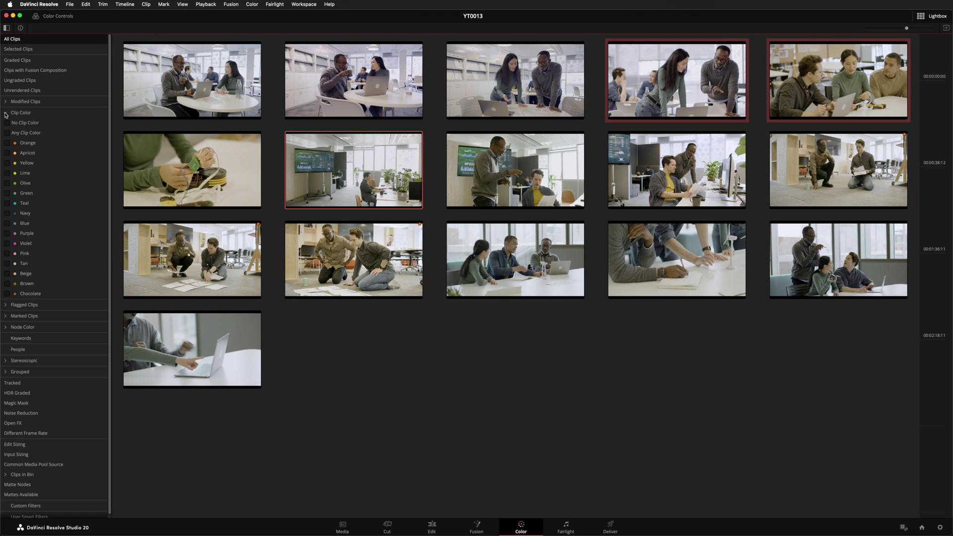
pyautogui.click(6, 143)
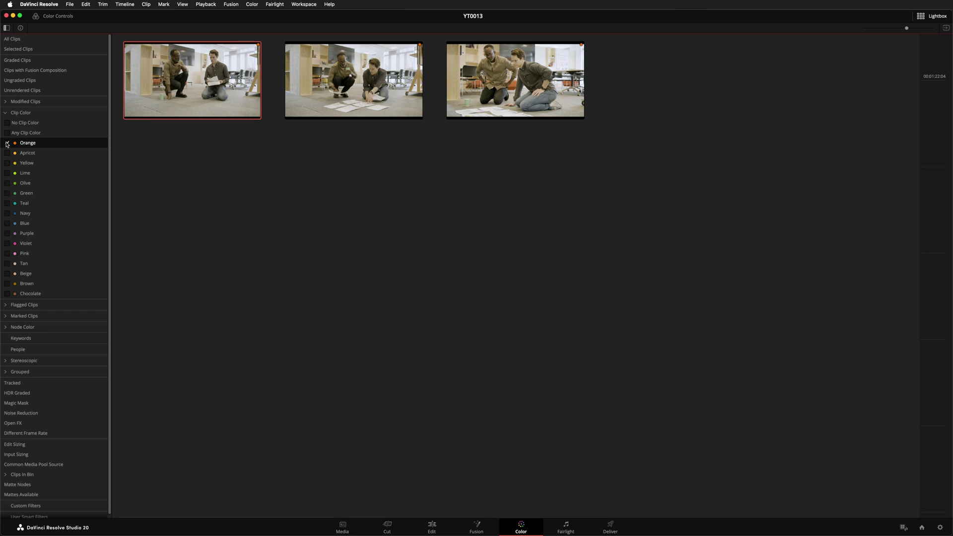
pyautogui.click(6, 113)
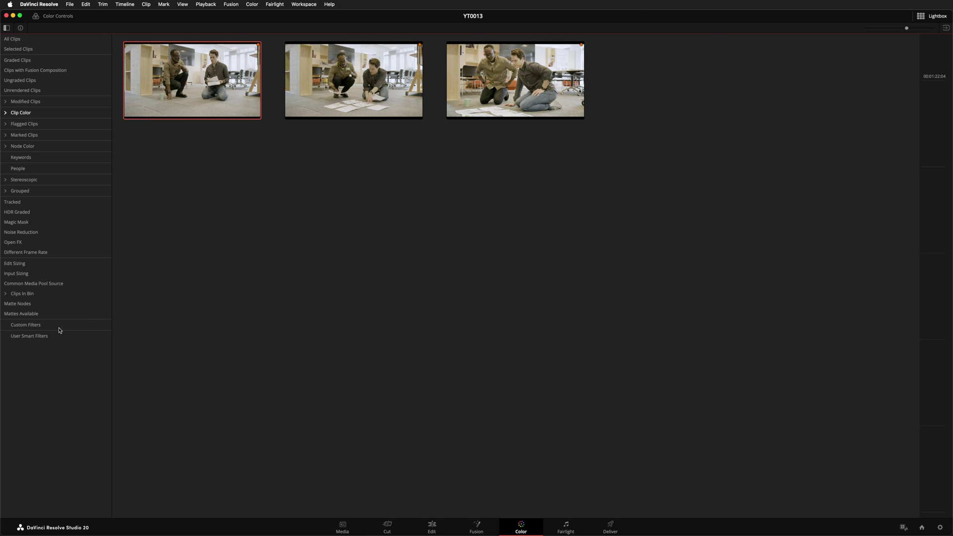